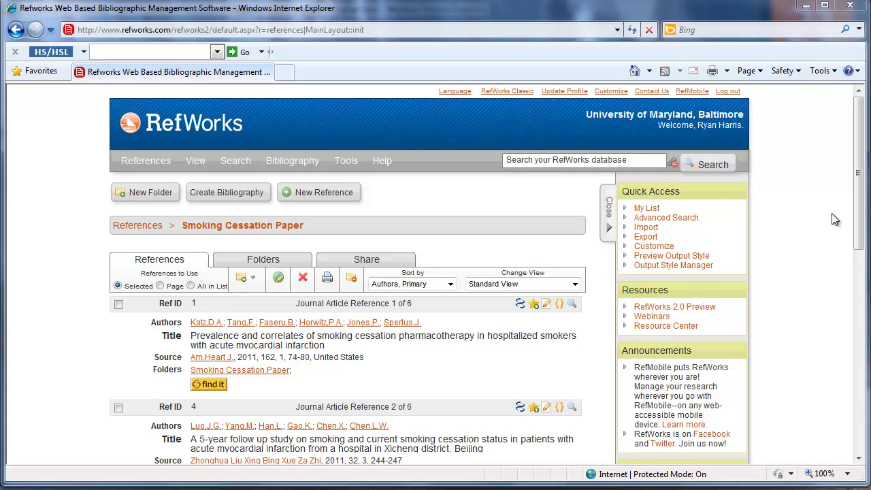
# Open the MDConsult PDF of the first reference, on smoking cessation pharmacotherapy in hospitalized smokers, through the library's Find It service.
pyautogui.scroll(-3, 824, 176)
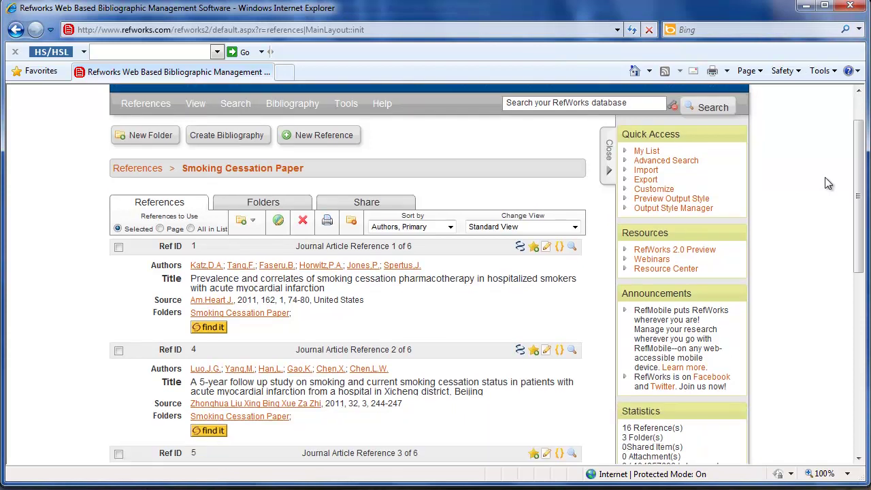
pyautogui.scroll(-1, 825, 182)
pyautogui.scroll(1, 823, 180)
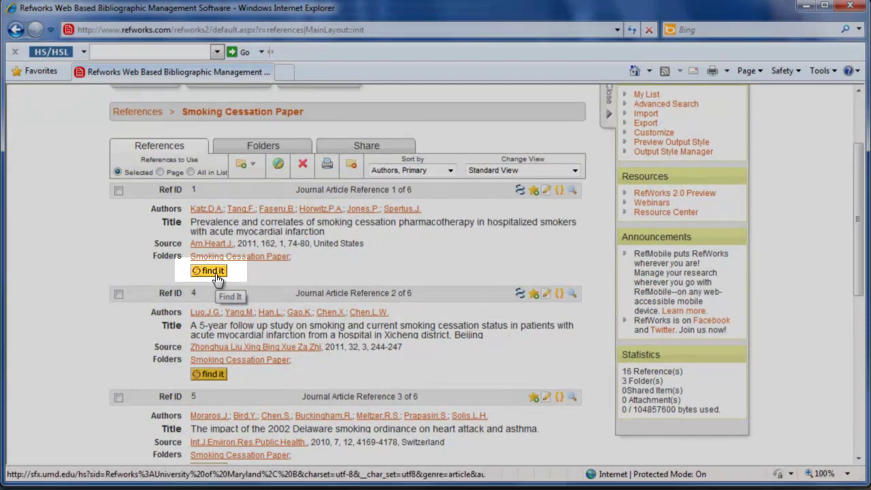
pyautogui.click(215, 273)
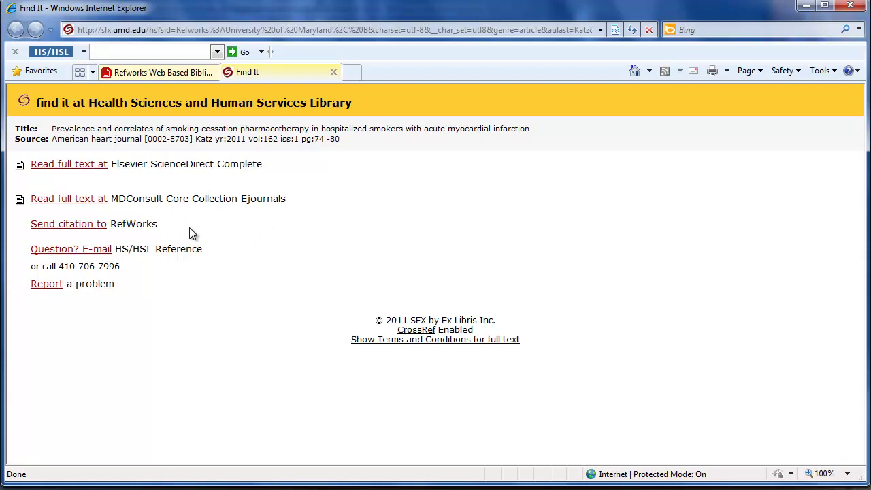
pyautogui.click(95, 204)
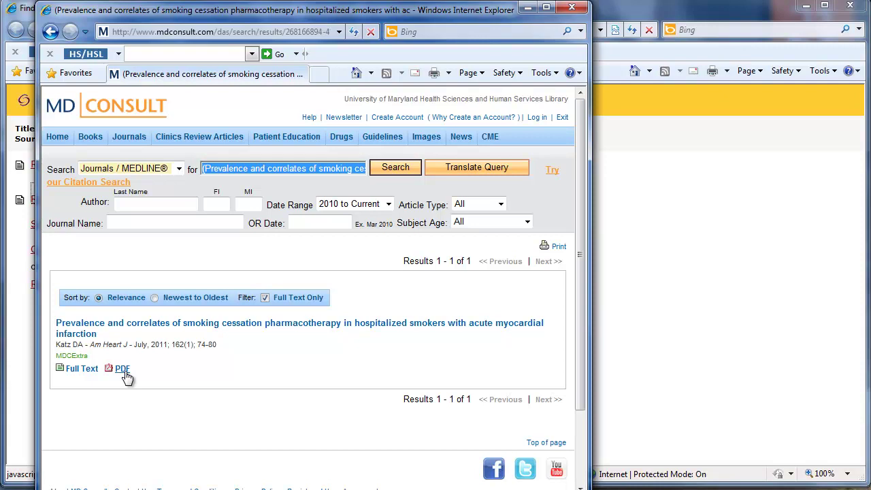
pyautogui.click(122, 369)
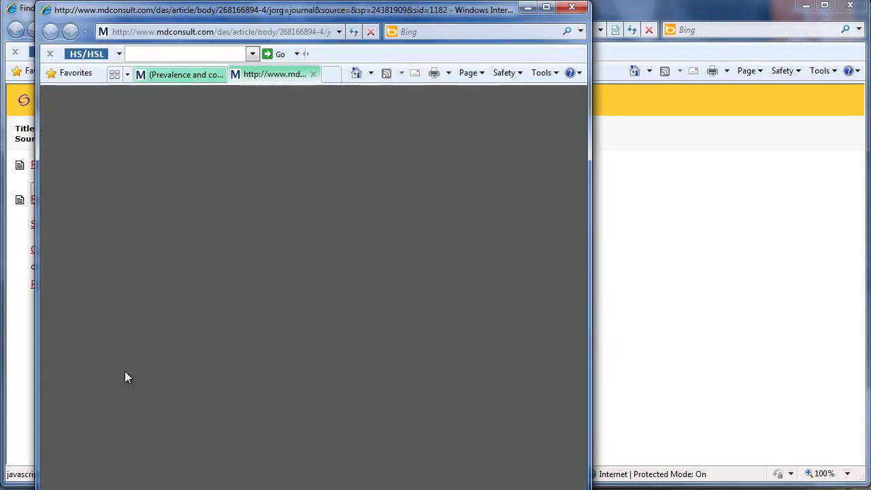
pyautogui.scroll(4, 451, 306)
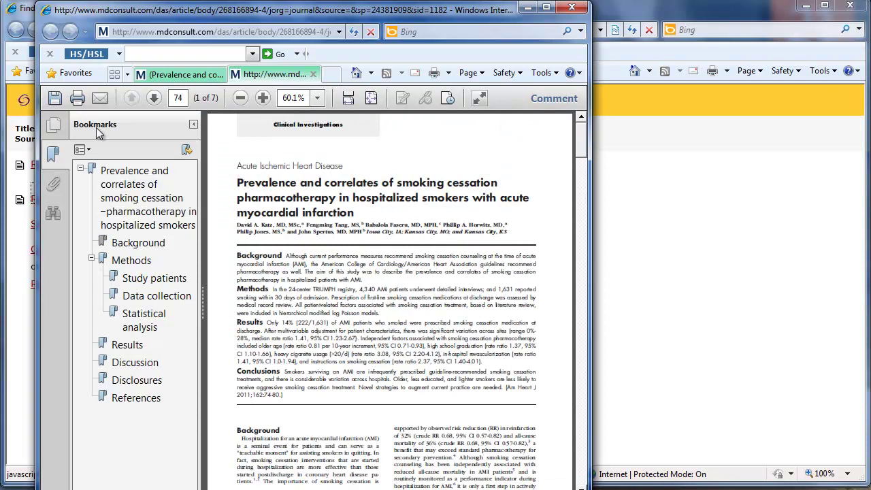
pyautogui.click(54, 99)
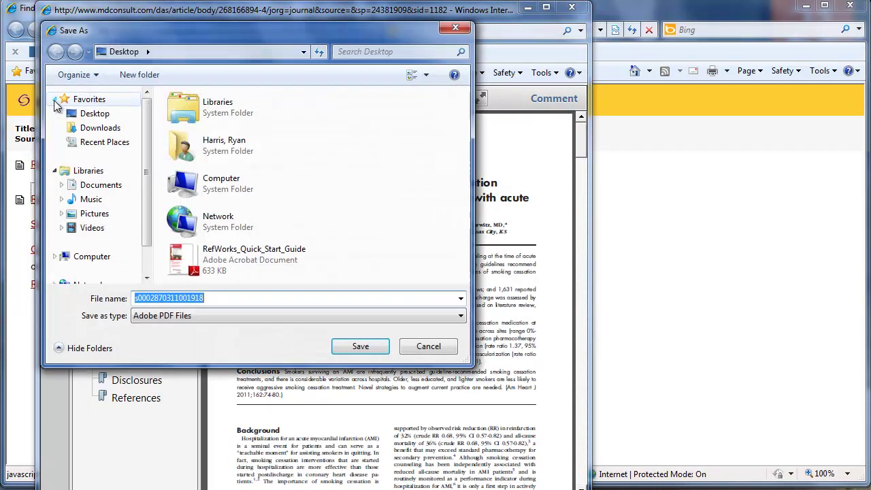
pyautogui.click(359, 347)
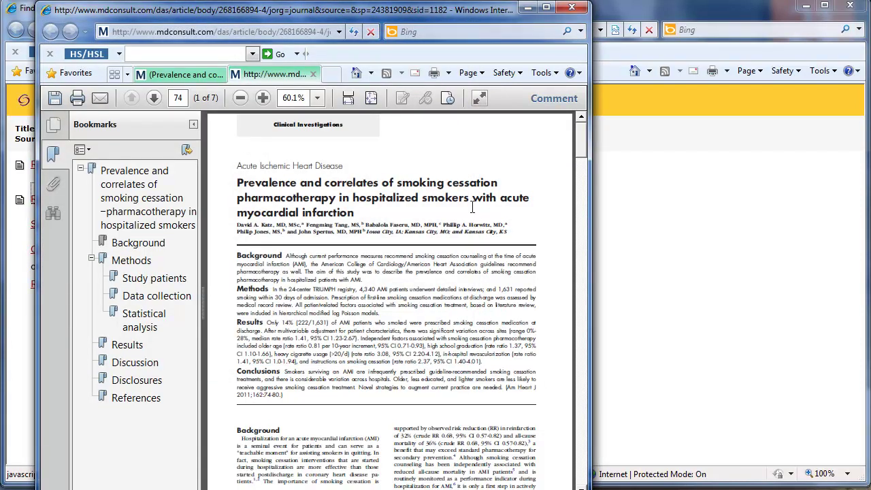
pyautogui.click(578, 8)
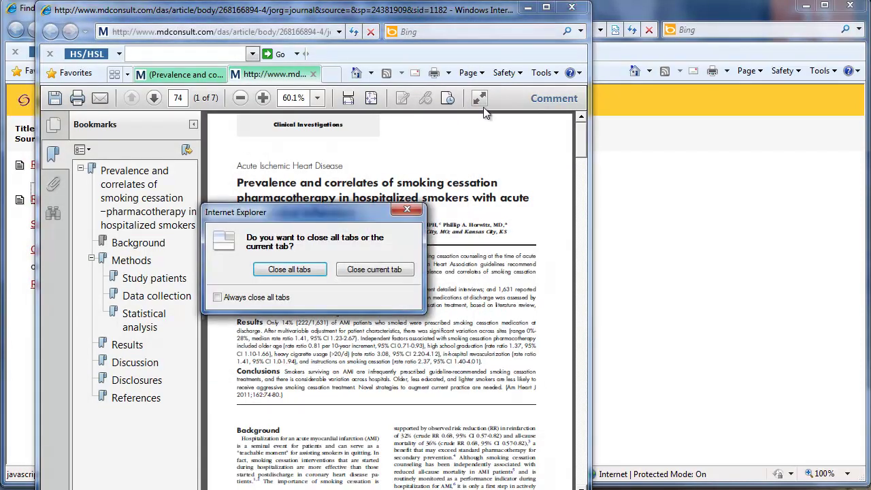
pyautogui.click(291, 272)
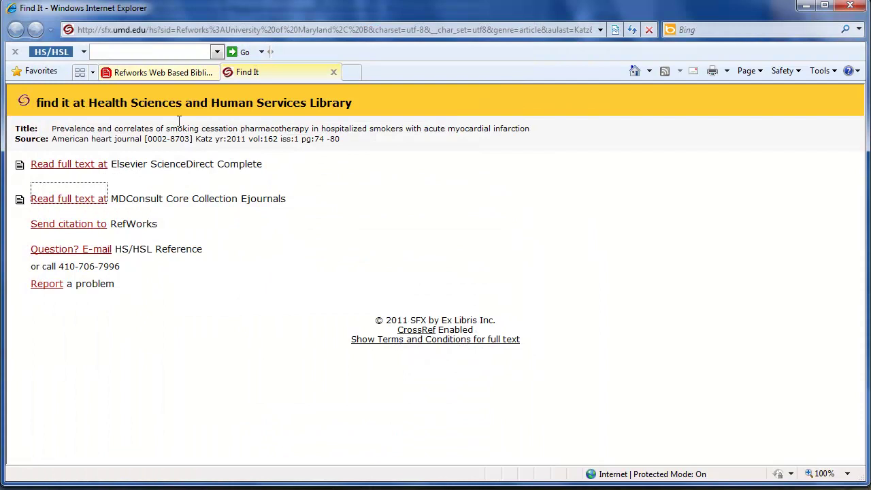
pyautogui.click(148, 73)
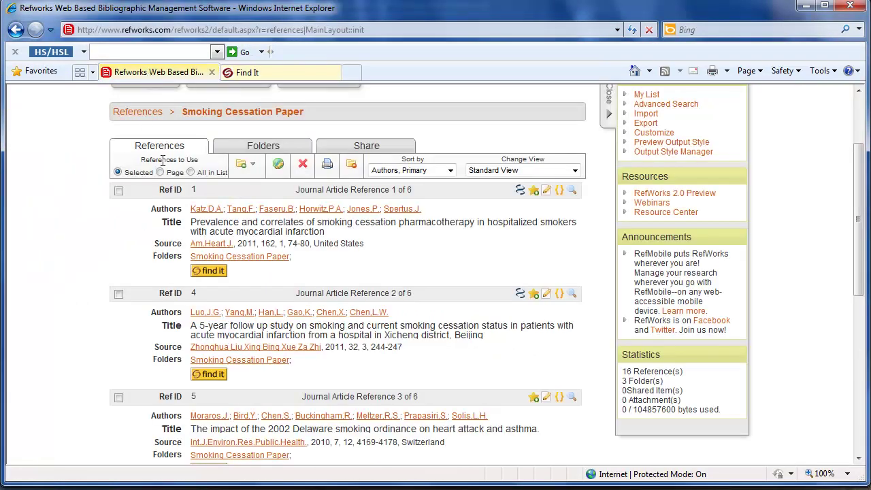
pyautogui.moveTo(520, 191)
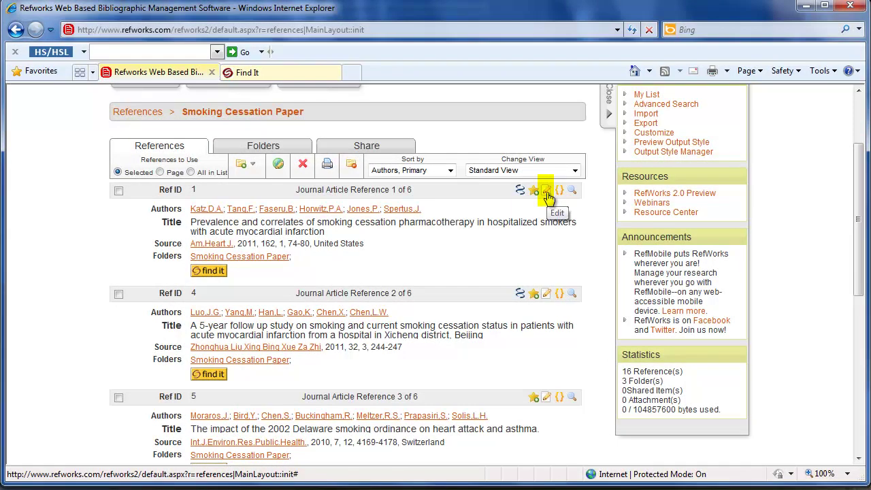
pyautogui.click(548, 196)
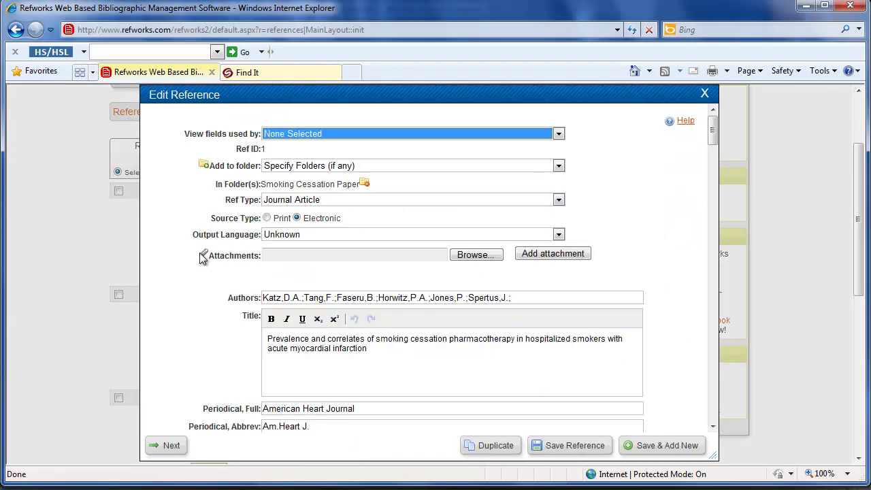
pyautogui.doubleClick(219, 261)
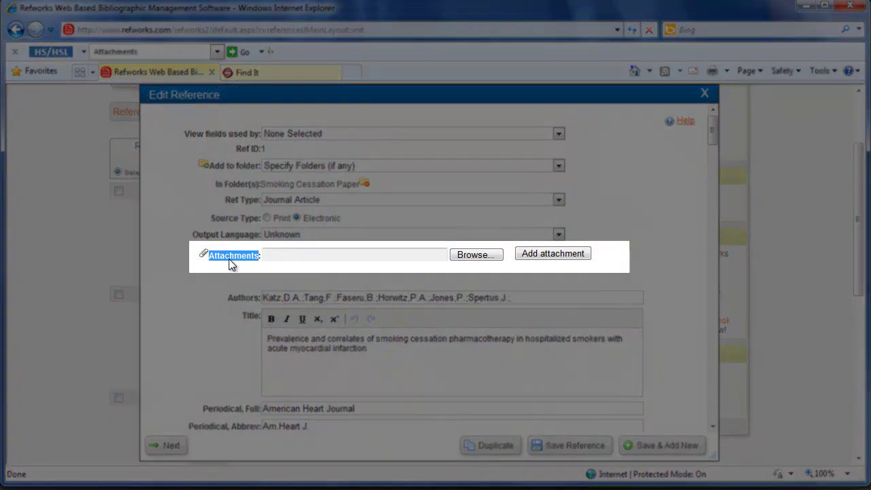
pyautogui.click(203, 303)
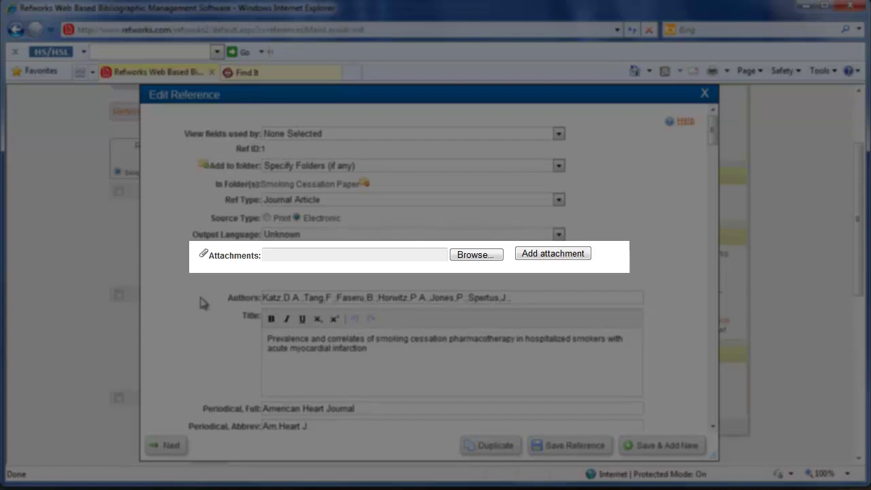
pyautogui.click(486, 253)
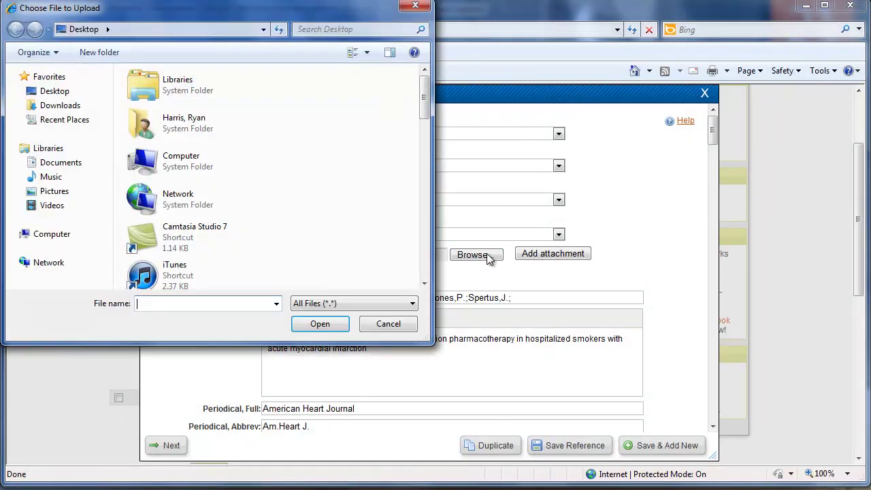
pyautogui.click(54, 91)
pyautogui.scroll(-10, 196, 225)
pyautogui.doubleClick(195, 225)
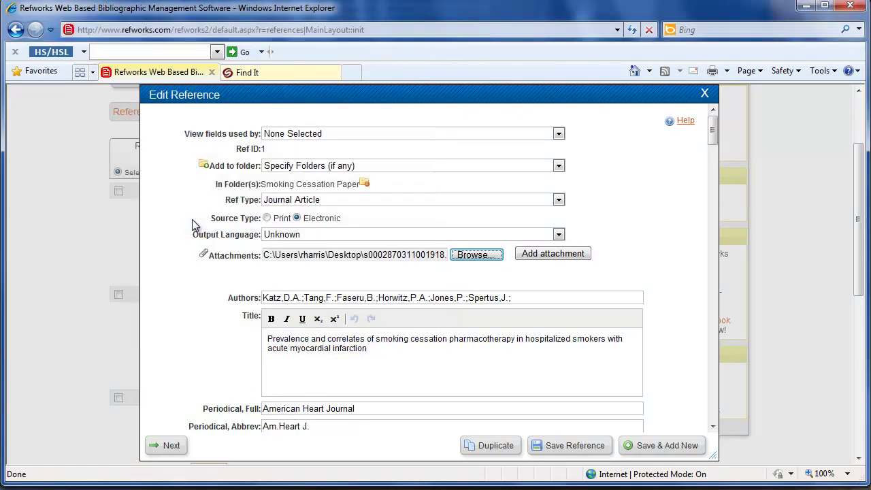
pyautogui.click(531, 255)
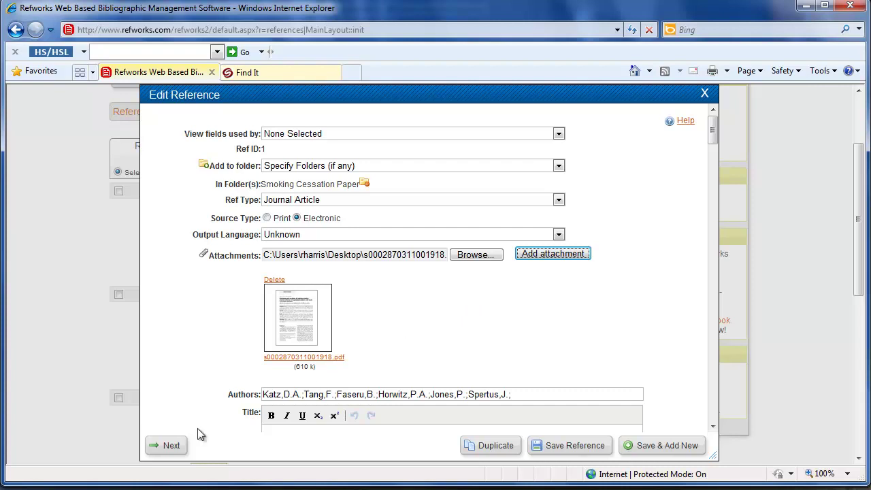
pyautogui.click(706, 95)
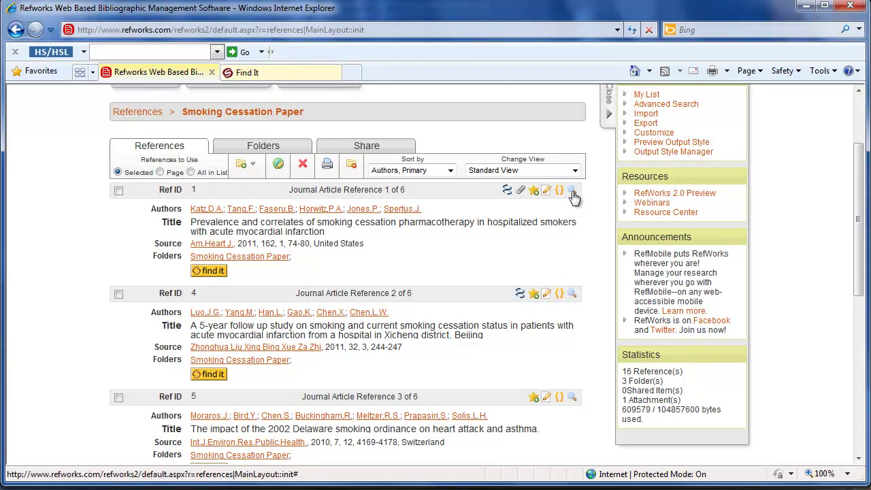
# View the first reference's full record, open its attached PDF from there, and close both again.
pyautogui.click(572, 192)
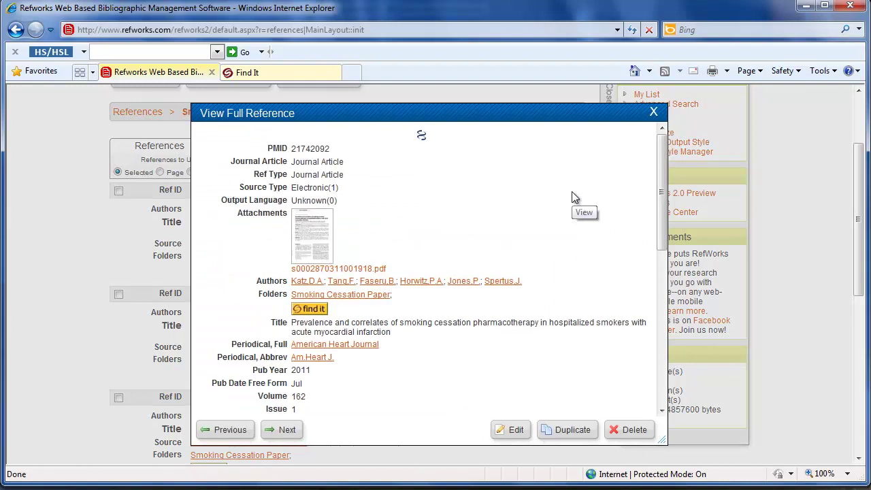
pyautogui.click(317, 244)
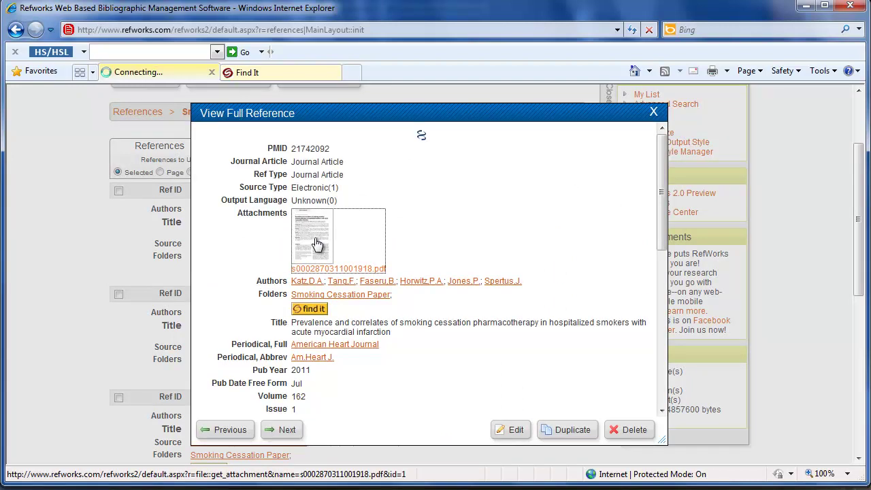
pyautogui.click(415, 237)
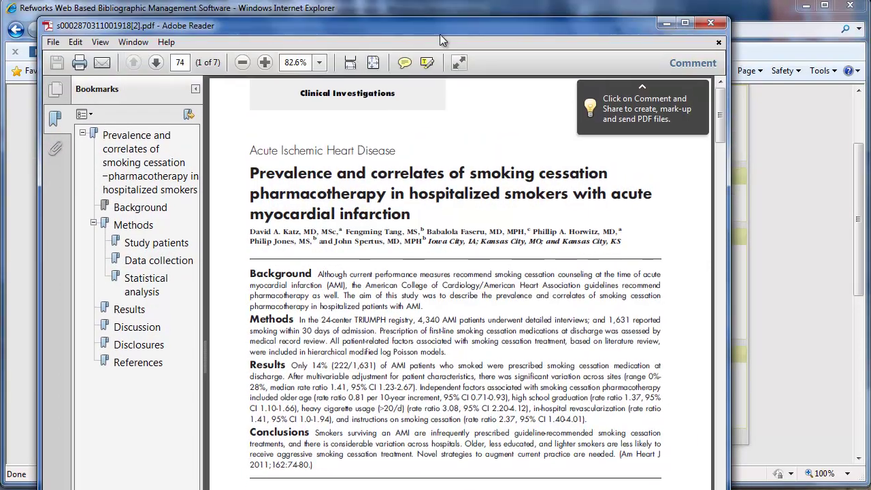
pyautogui.click(719, 19)
pyautogui.click(653, 111)
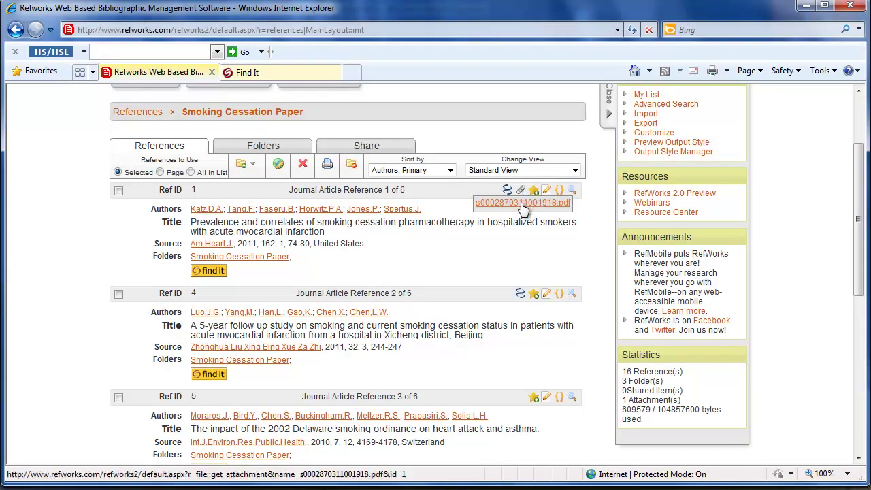
# Open the first reference's attached PDF directly from the reference list and close it again.
pyautogui.click(522, 203)
pyautogui.click(417, 237)
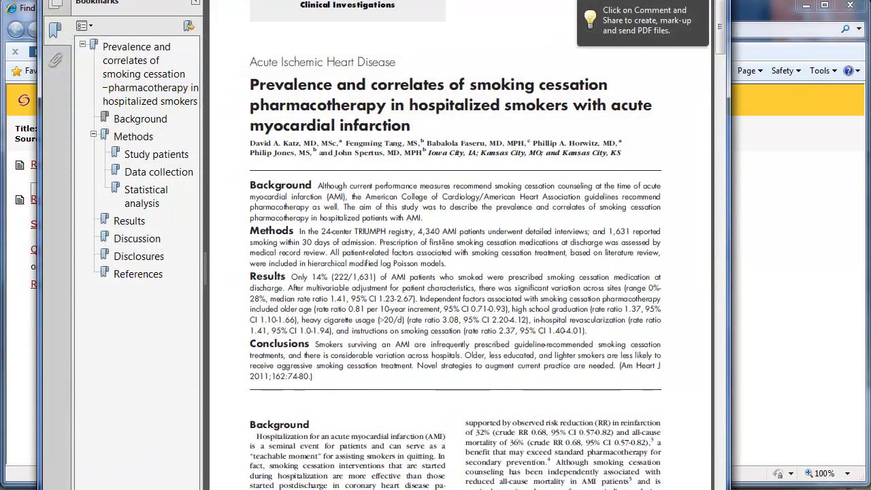
pyautogui.hotkey('alt', 'F4')
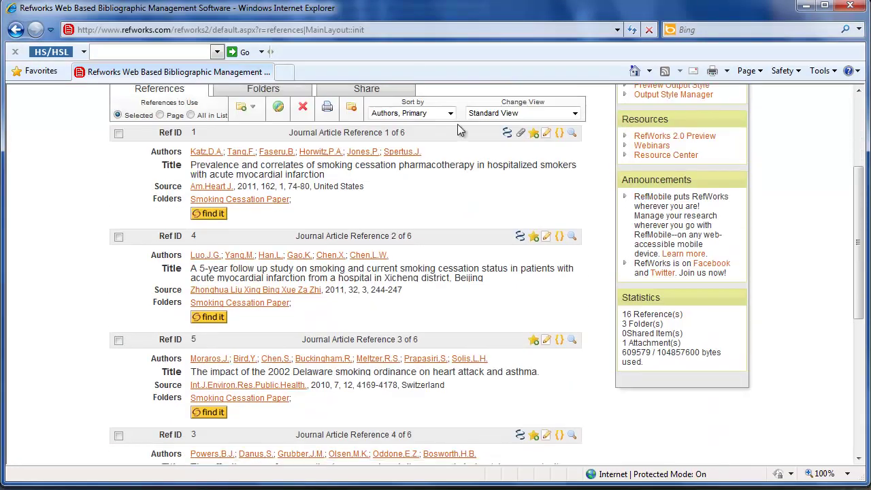
# Examine the account statistics for the number of attachments and the storage space used.
pyautogui.scroll(1, 469, 136)
pyautogui.scroll(-3, 772, 219)
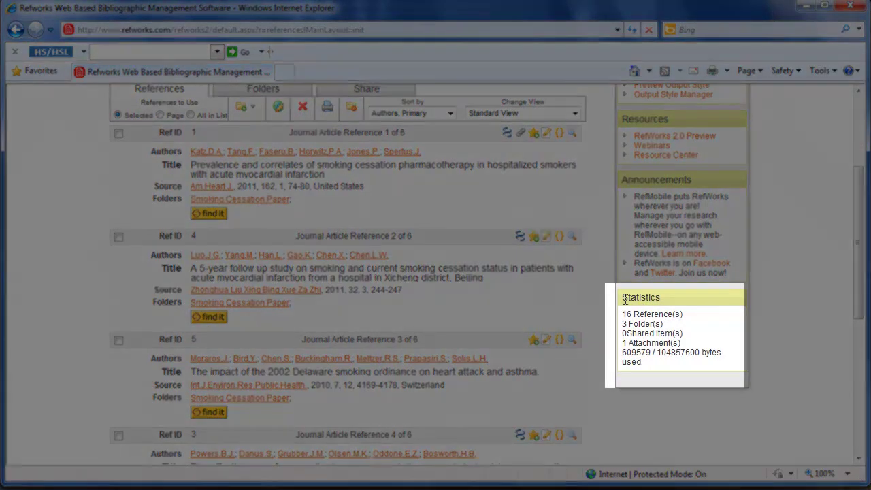
pyautogui.moveTo(624, 300); pyautogui.dragTo(669, 298)
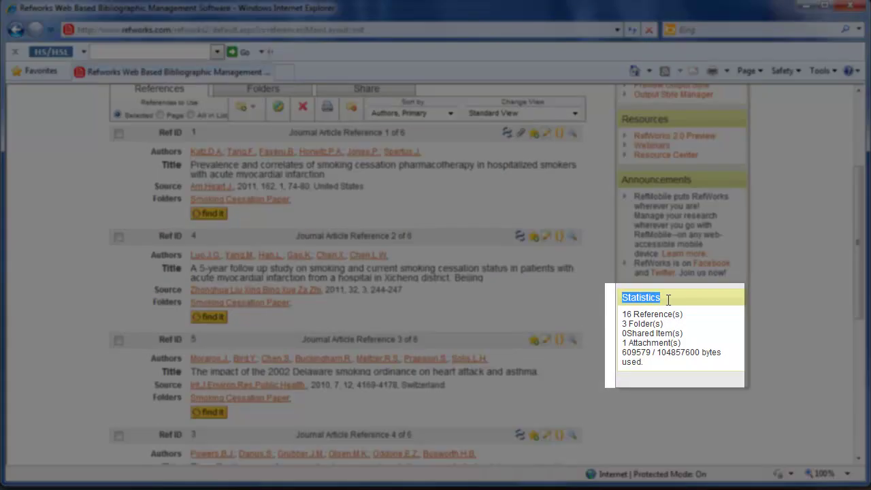
pyautogui.click(721, 306)
pyautogui.moveTo(623, 344); pyautogui.dragTo(680, 344)
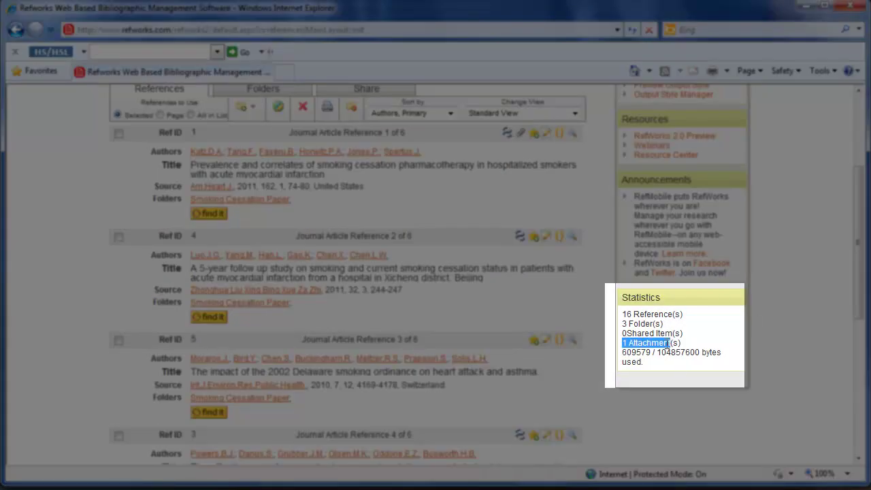
pyautogui.click(683, 360)
pyautogui.scroll(2, 711, 365)
pyautogui.scroll(1, 711, 364)
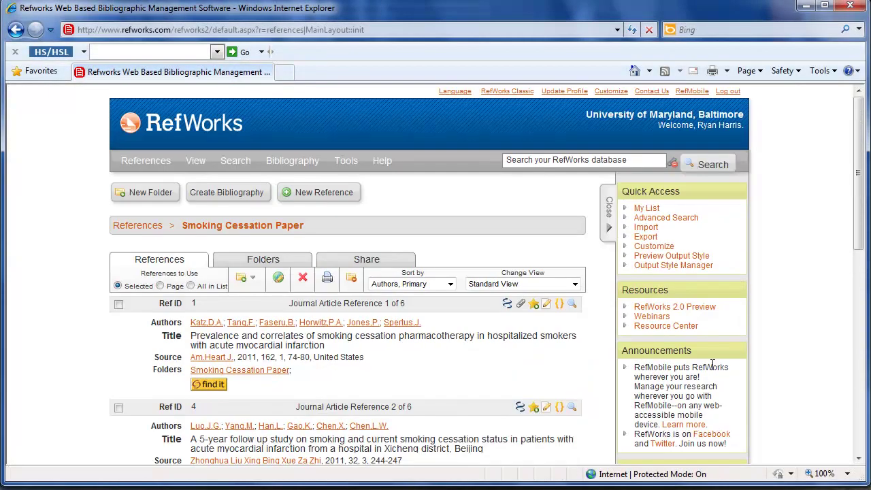